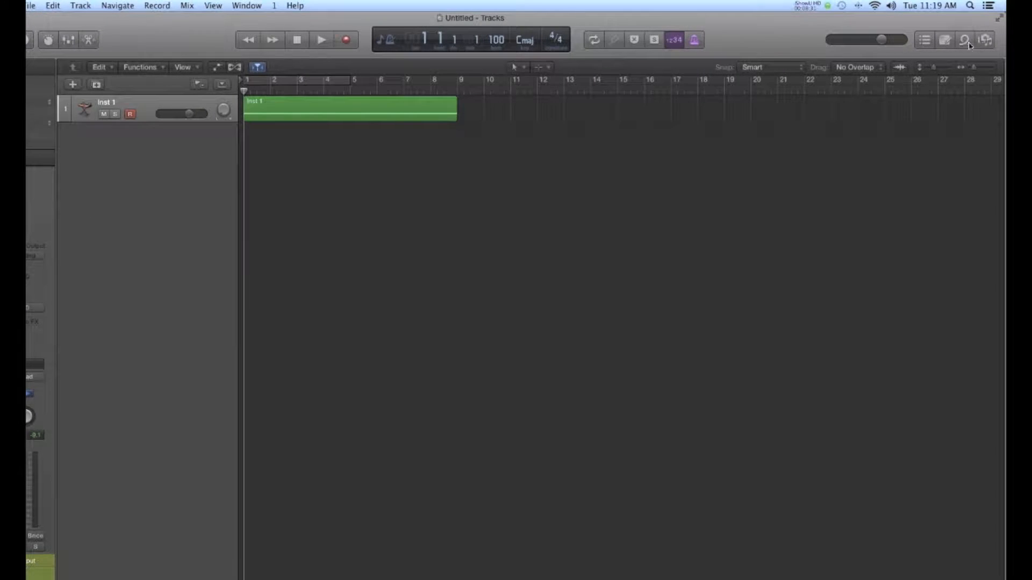
Step: Find the Single Kick 01 loop among the kick Apple Loops and add it at bar 1 on a new track below Inst 1
click(967, 42)
click(813, 84)
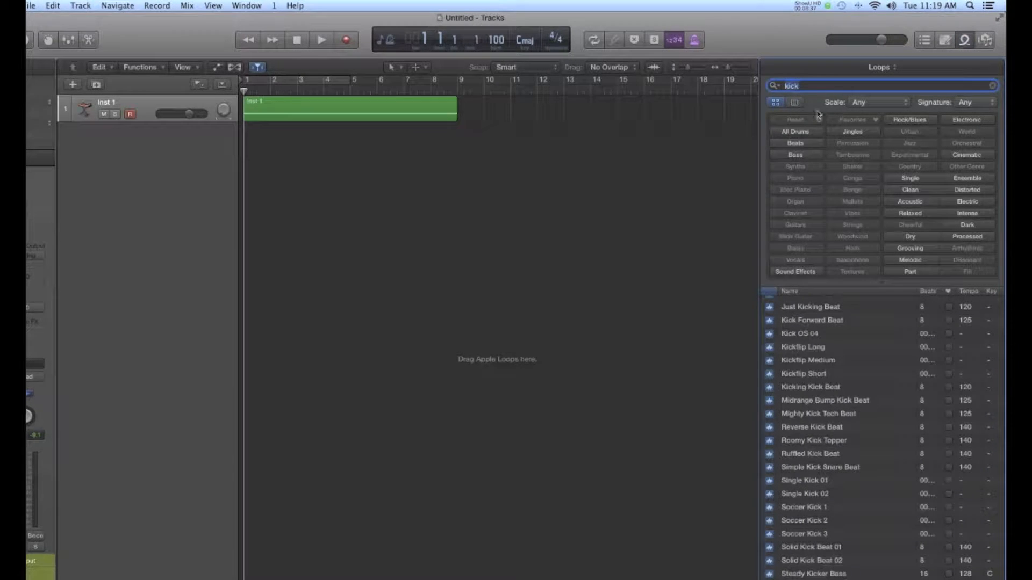
click(800, 482)
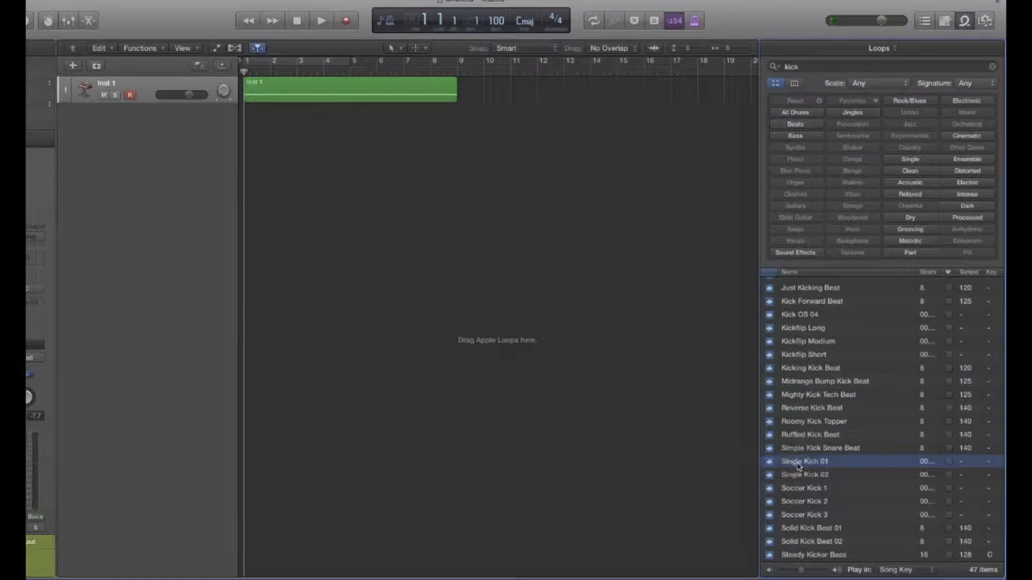
drag(799, 466, 258, 126)
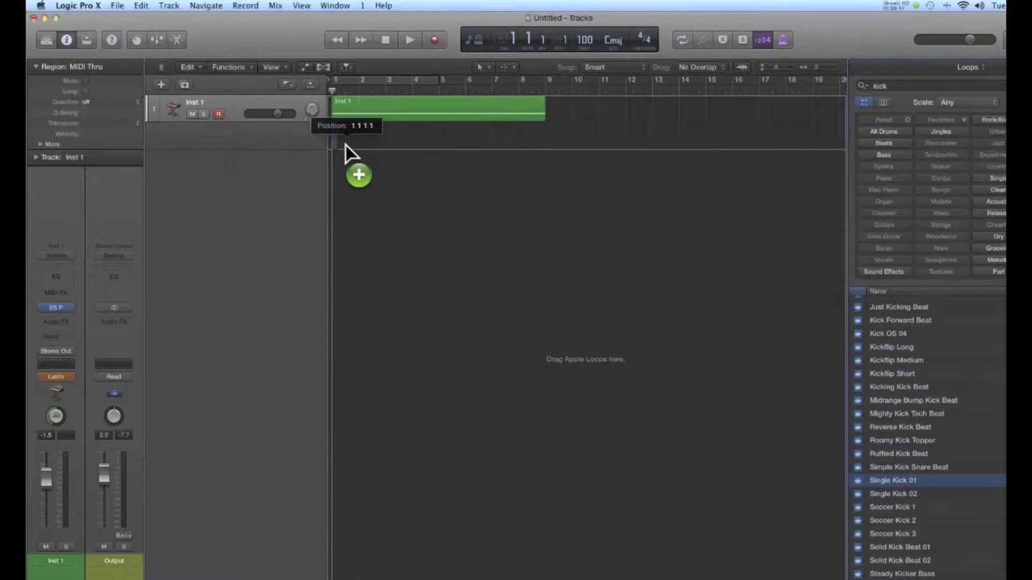
drag(346, 144, 343, 144)
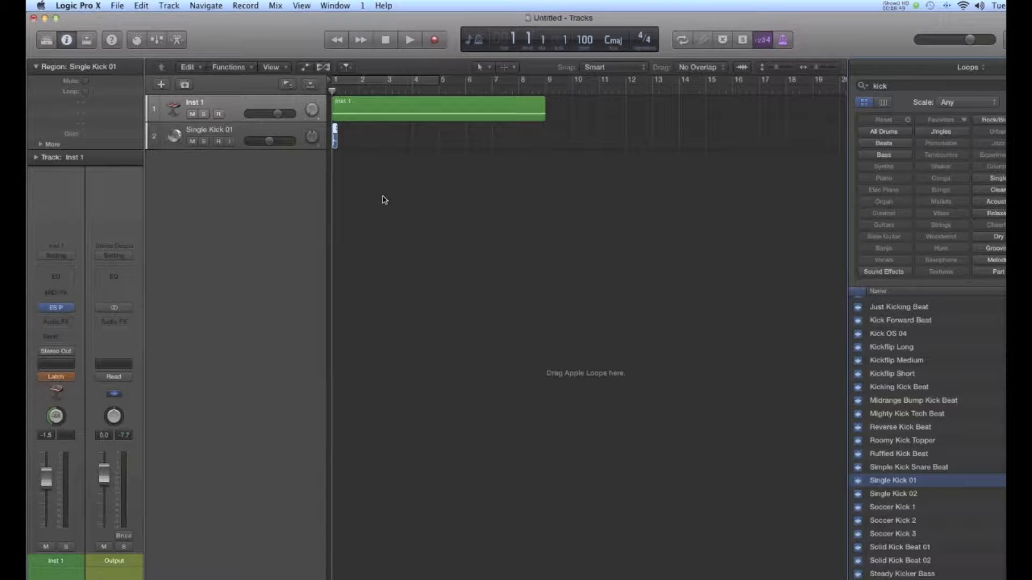
Step: Repeat the Single Kick 01 region with 32 copies
click(238, 147)
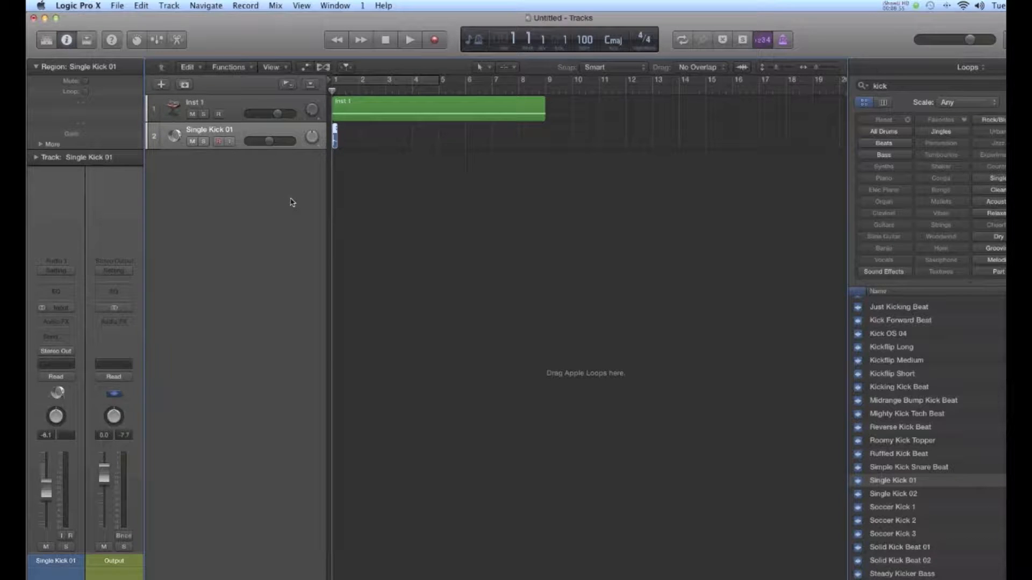
key(super+r)
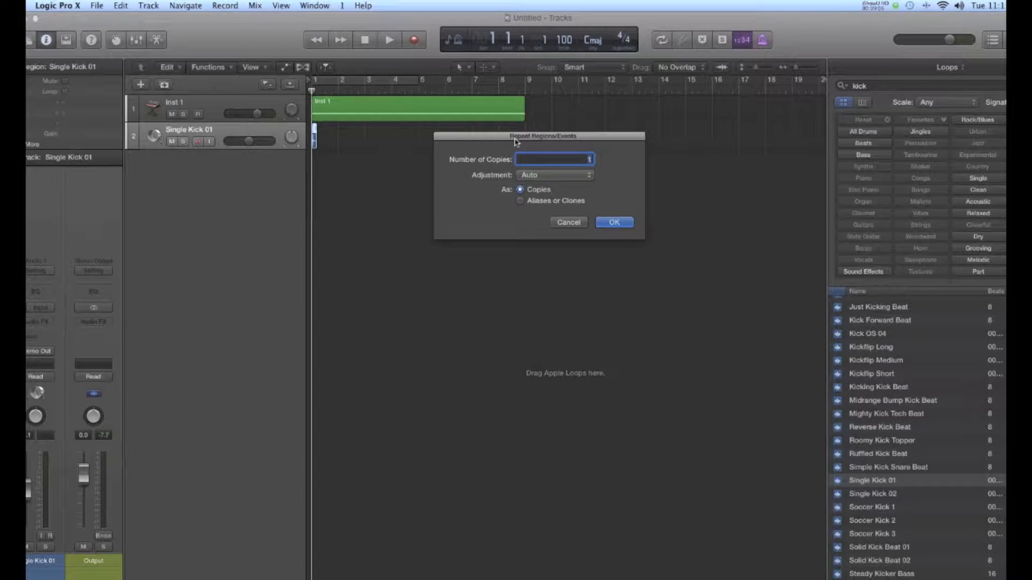
text(32)
key(Return)
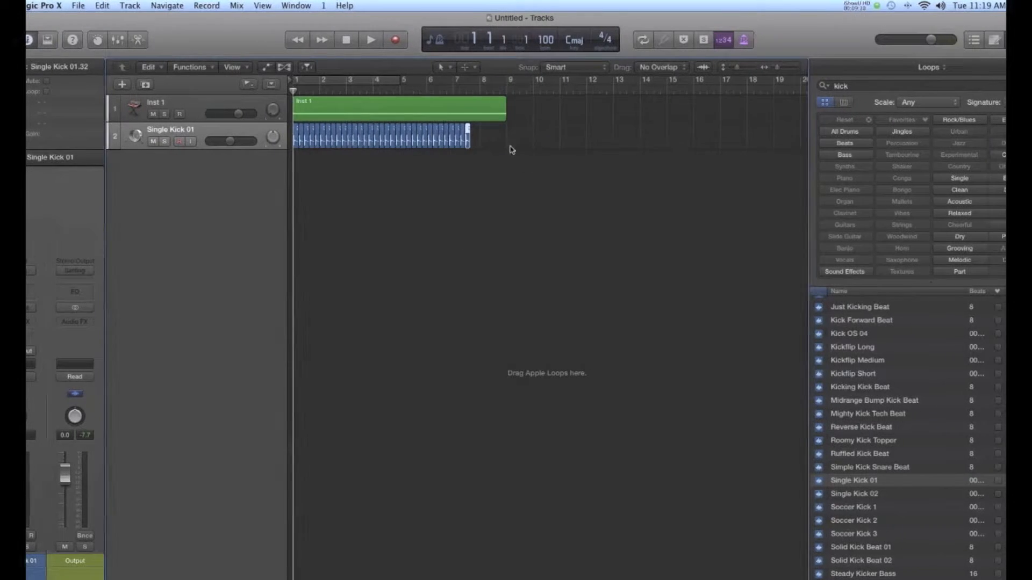
Step: Copy the last six kick regions and place the copies directly against the end of the kick sequence
drag(512, 137, 452, 138)
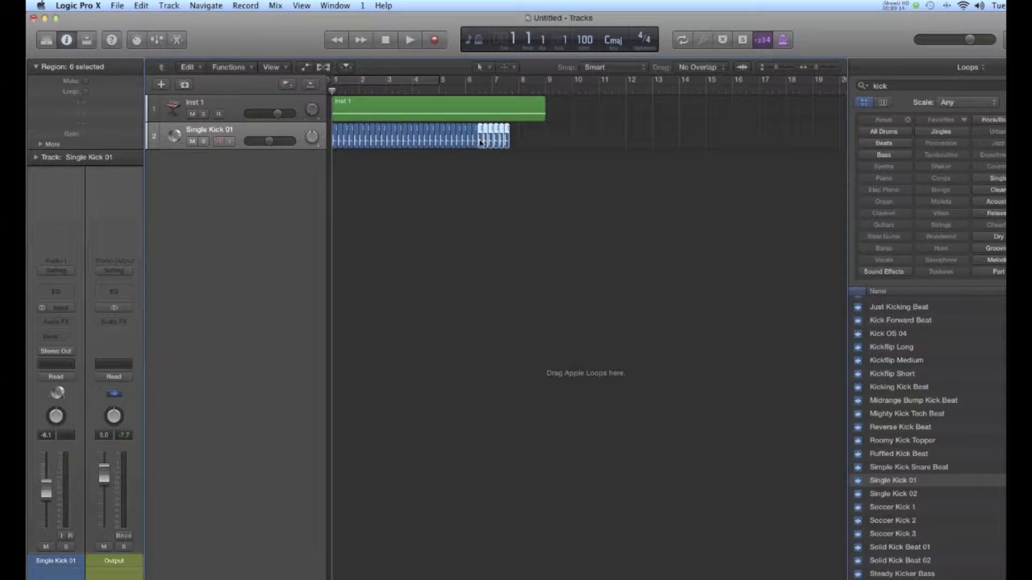
drag(481, 143, 512, 141)
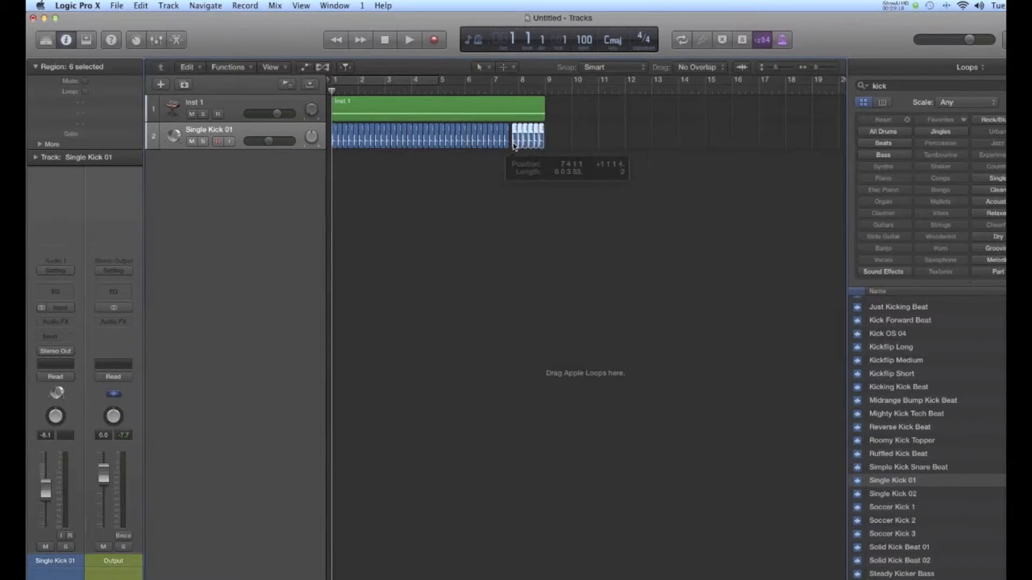
key(z)
drag(564, 384, 511, 368)
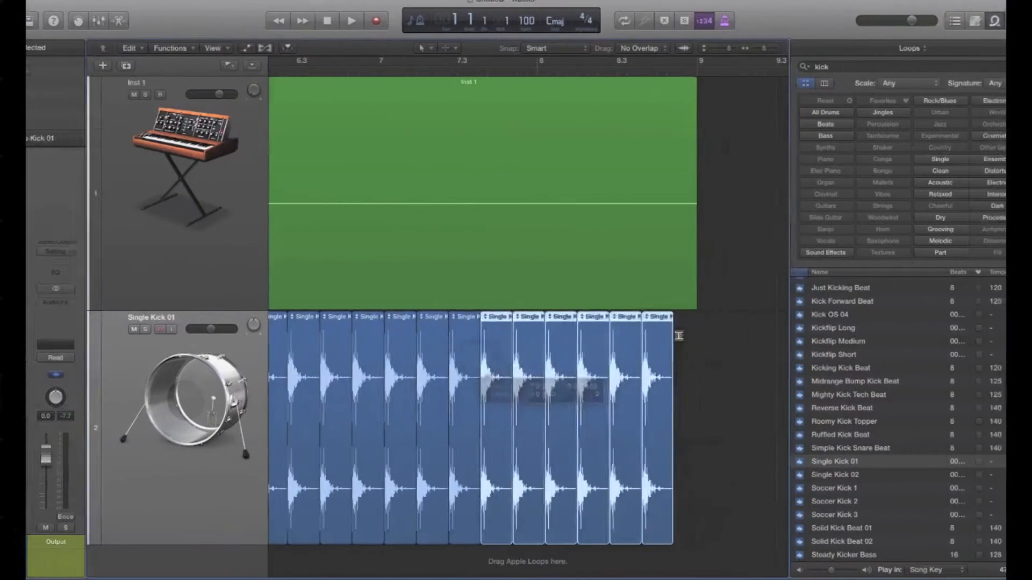
Step: Copy the final kick region once more directly behind itself so the kicks reach bar 9
click(744, 346)
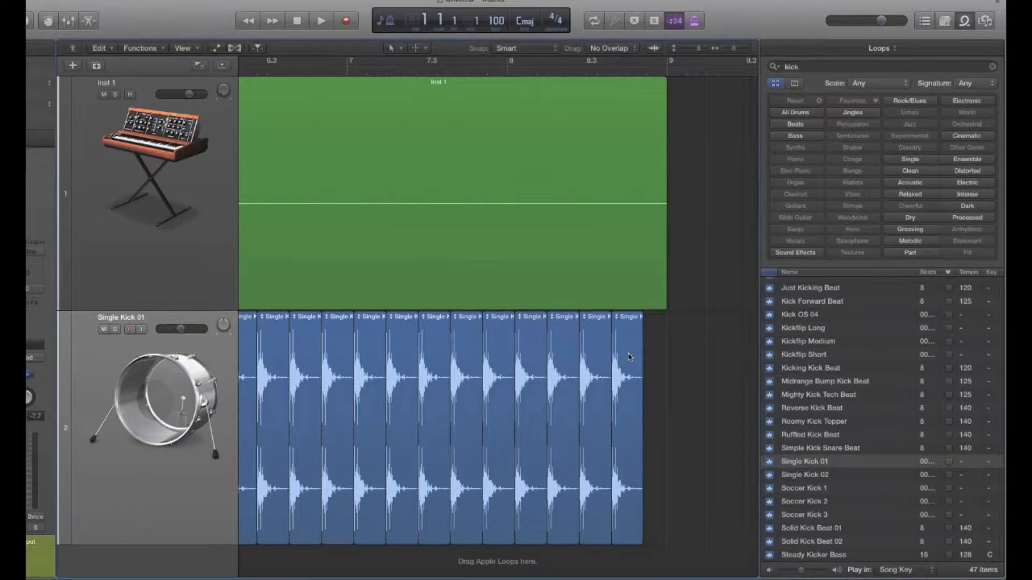
click(630, 356)
drag(627, 356, 657, 353)
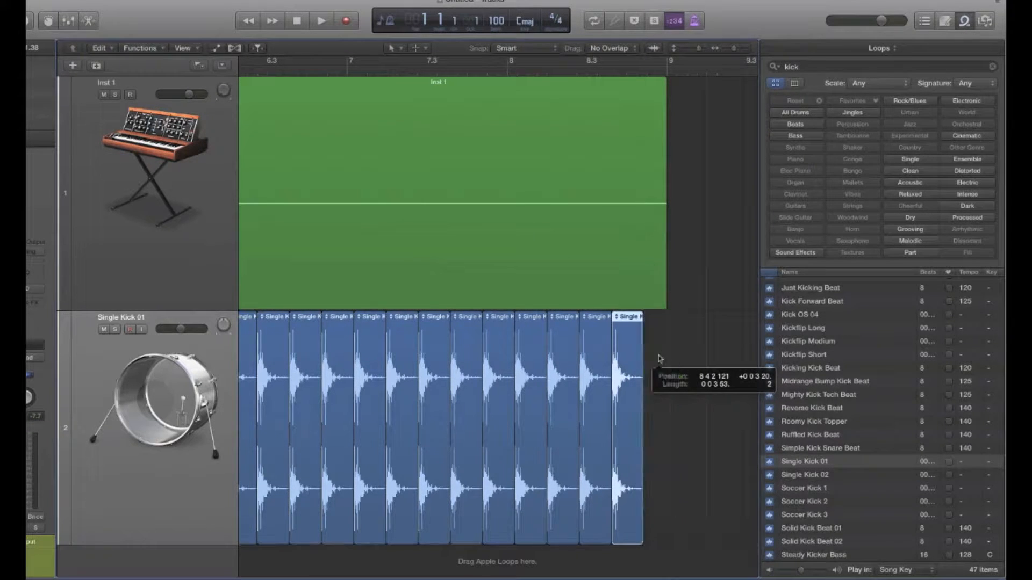
Step: Play the arrangement from the start to hear the kick together with the Inst 1 track
key(super+Left)
key(super+Left)
key(super+Left)
key(super+Left)
key(super+Left)
key(super+Left)
key(super+Left)
key(super+Left)
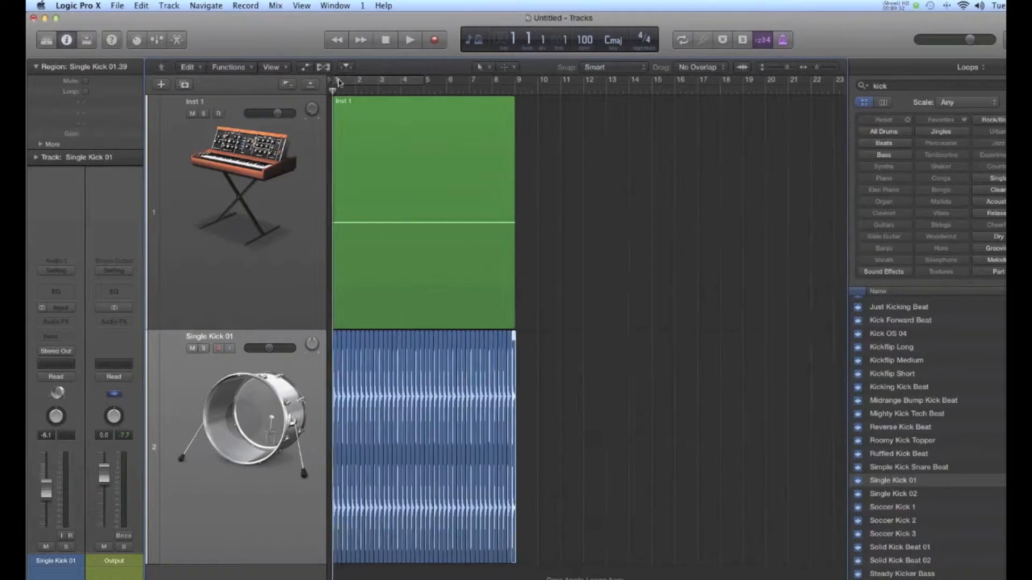
key(space)
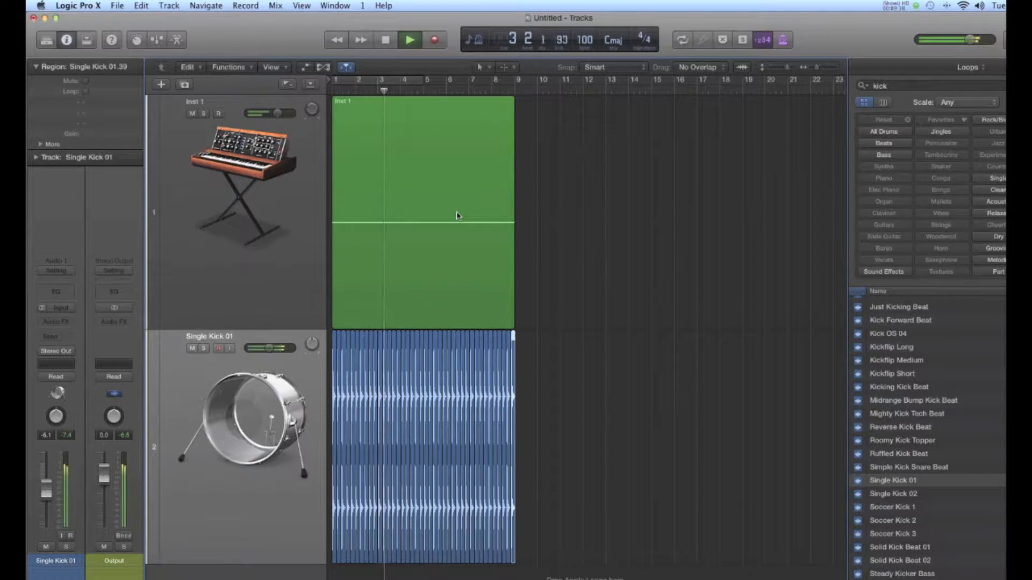
key(space)
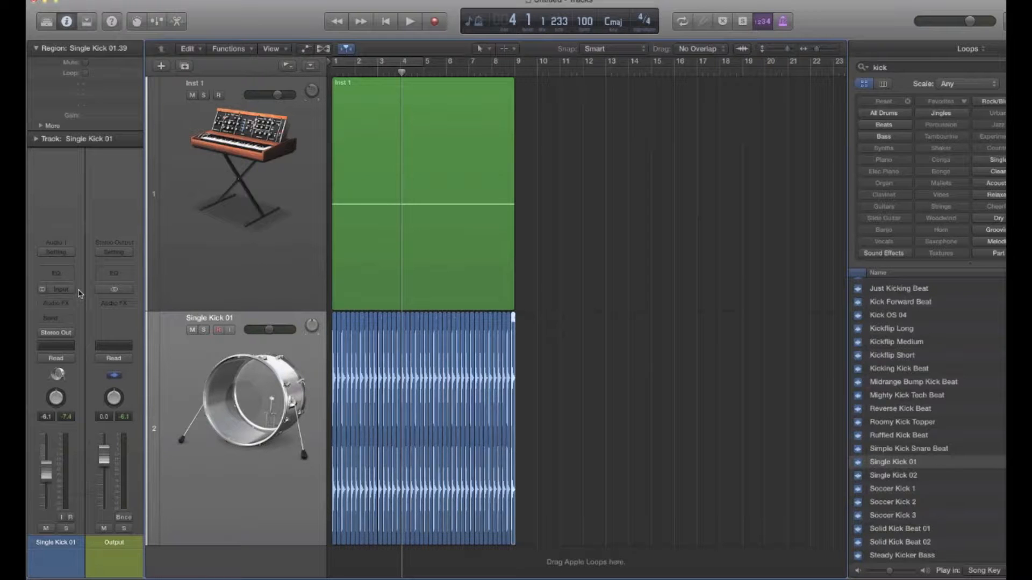
Step: Set the output of the Single Kick 01 track to No Output
click(226, 263)
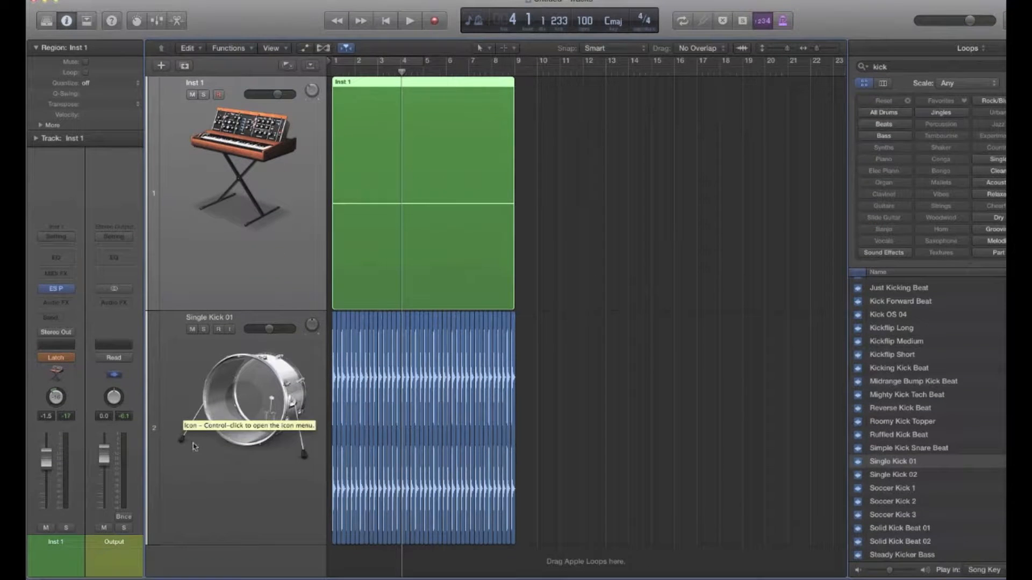
click(206, 482)
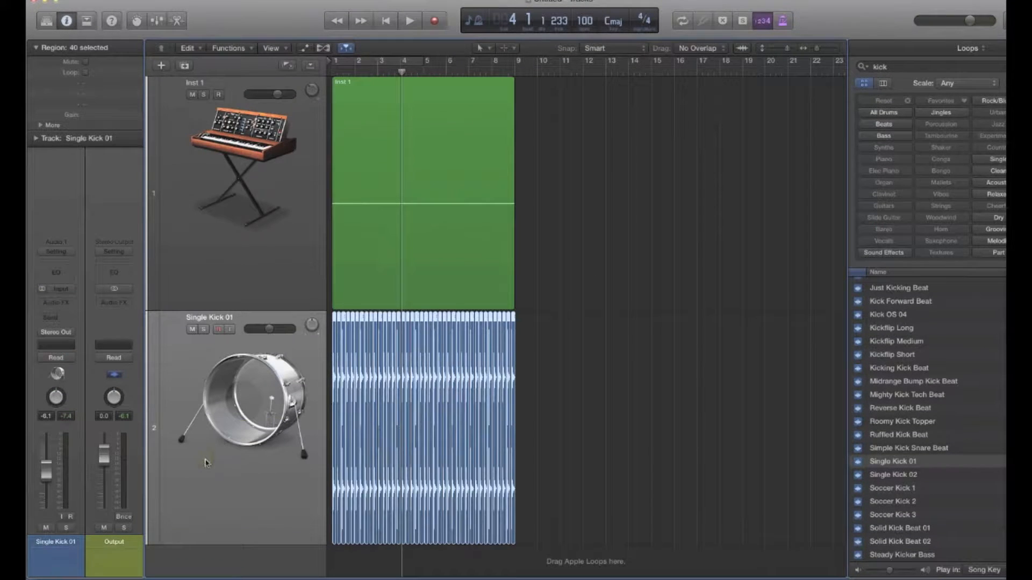
click(63, 337)
click(84, 350)
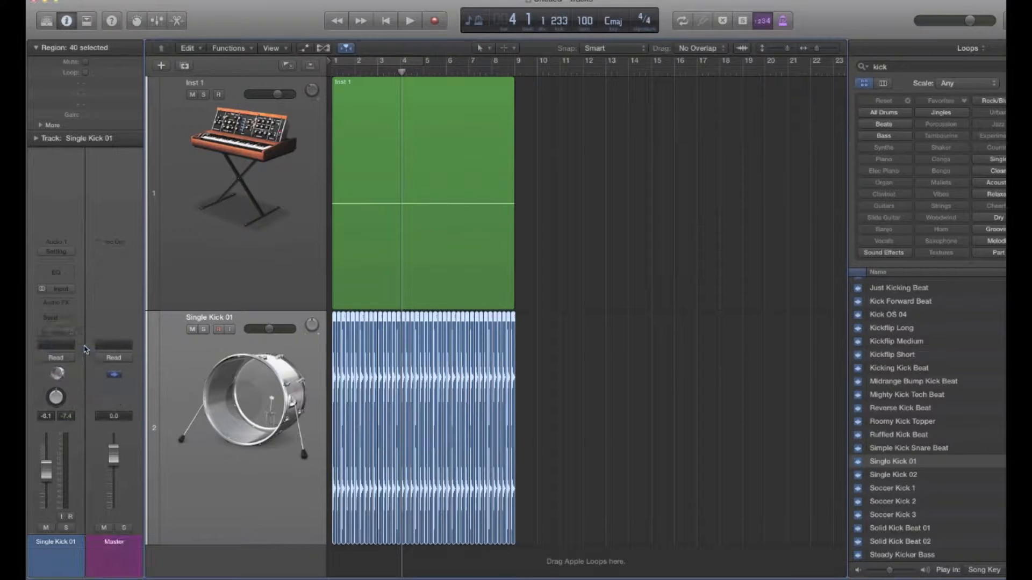
Step: Send the kick track to Bus 10 with the send level turned up, and set the new aux channel's output to No Output
click(56, 321)
mouse_move(82, 375)
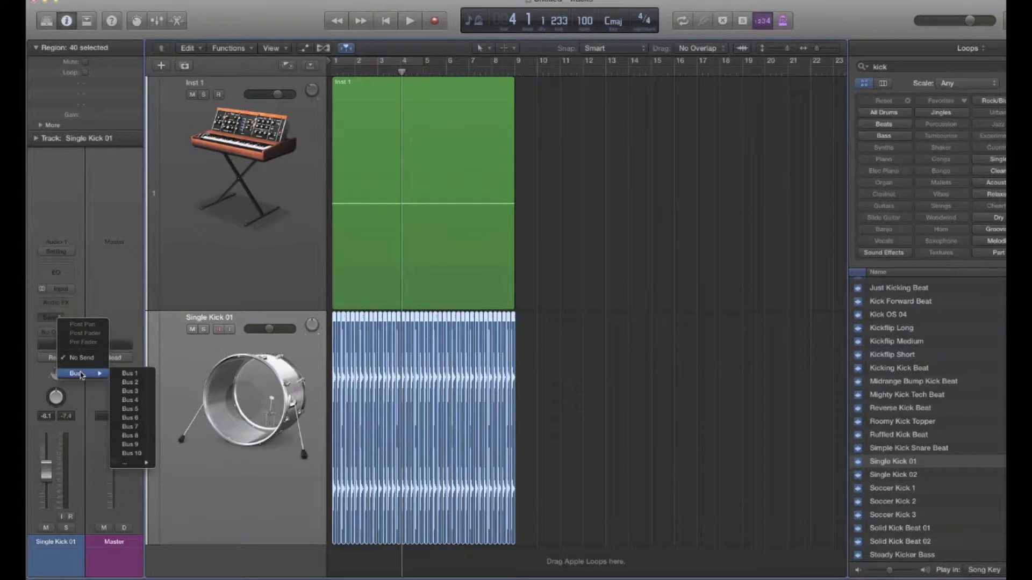
click(131, 454)
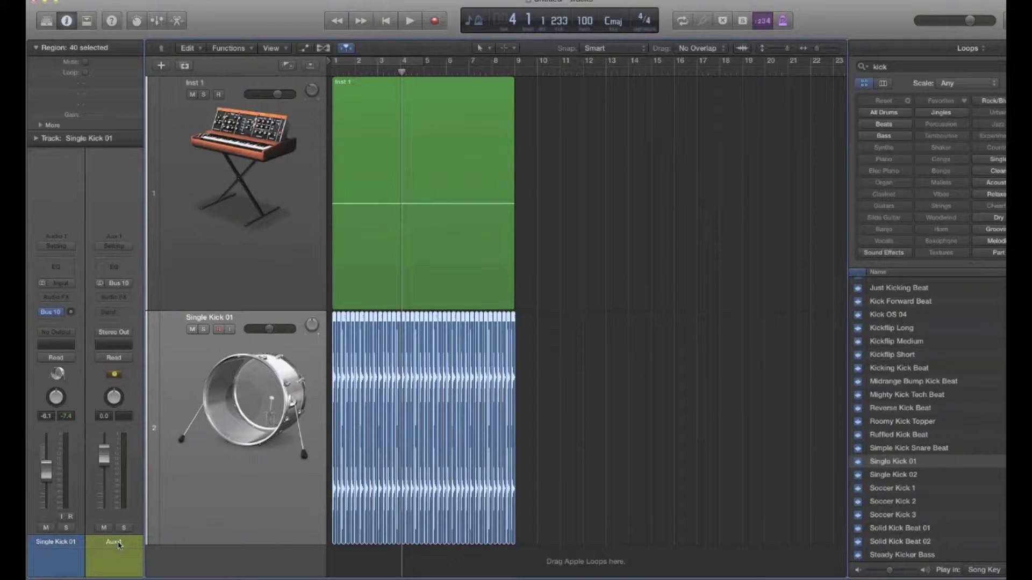
alt+click(72, 314)
click(117, 336)
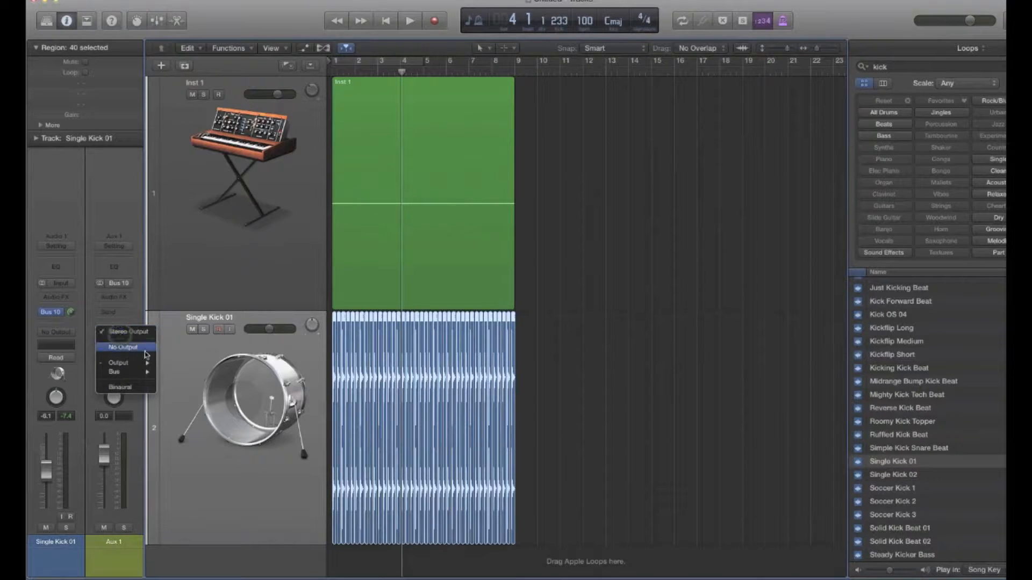
click(134, 348)
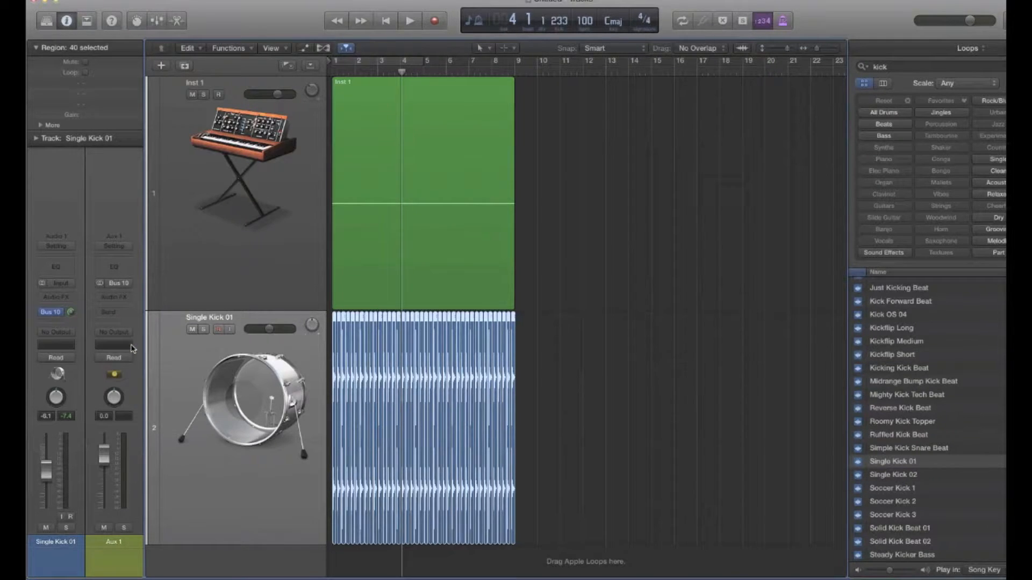
Step: Rename the Bus 10 aux channel SC KICK and play briefly to check that it receives the kick signal
double_click(121, 542)
text(SC KICK)
key(Return)
key(space)
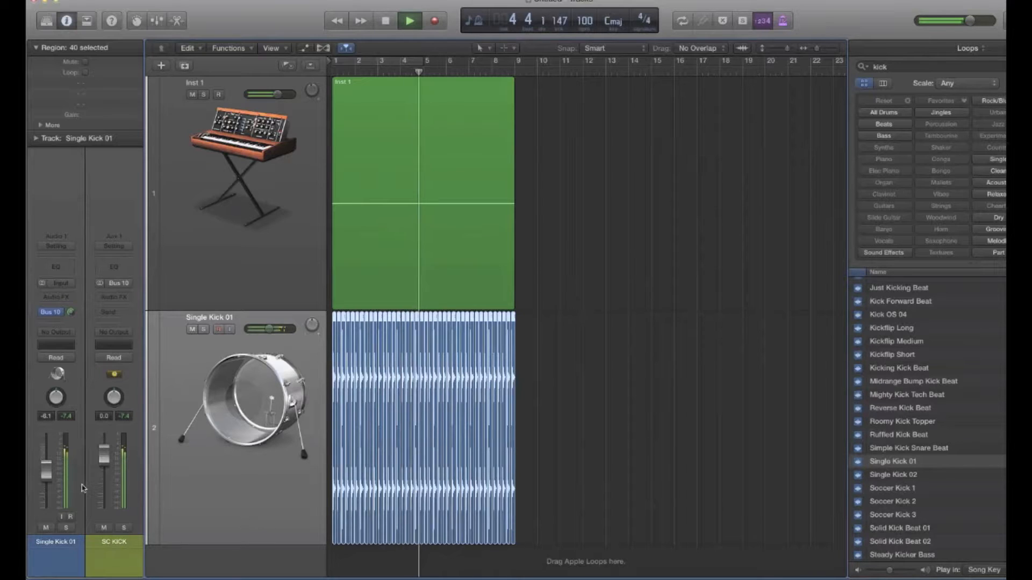
key(space)
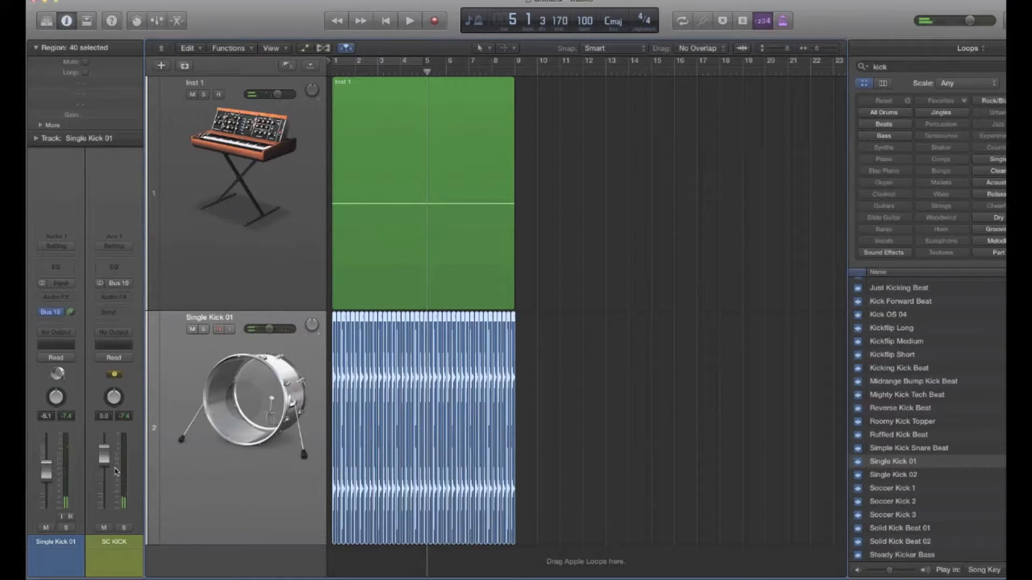
Step: Insert a stereo Compressor from the Dynamics effects on the Inst 1 track
click(262, 294)
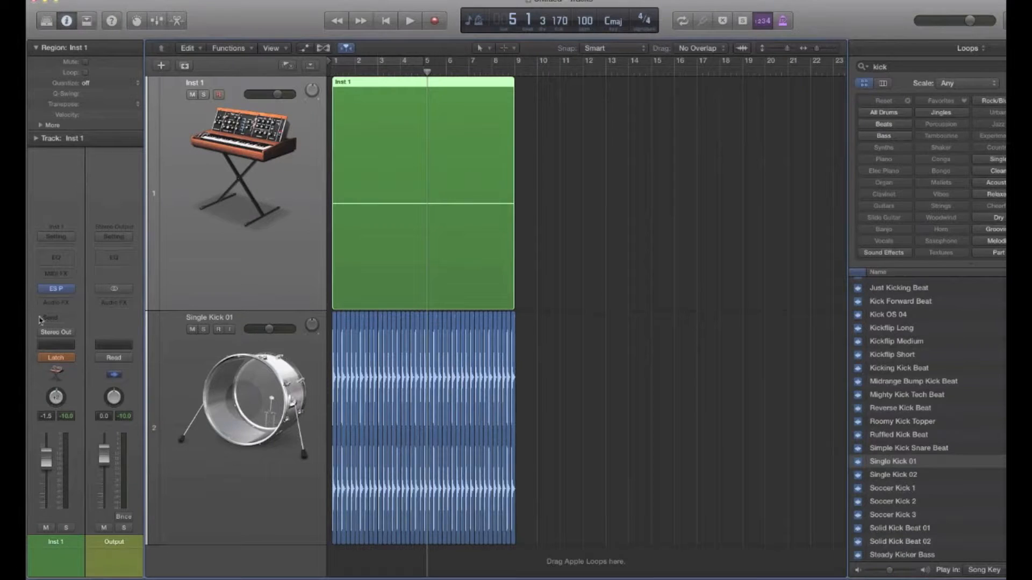
click(56, 302)
mouse_move(87, 348)
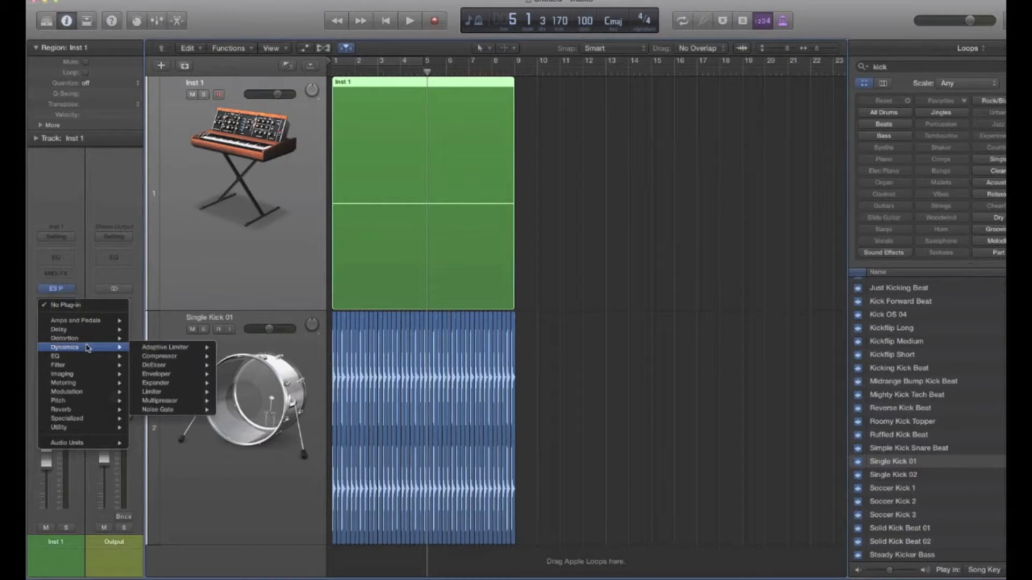
mouse_move(156, 357)
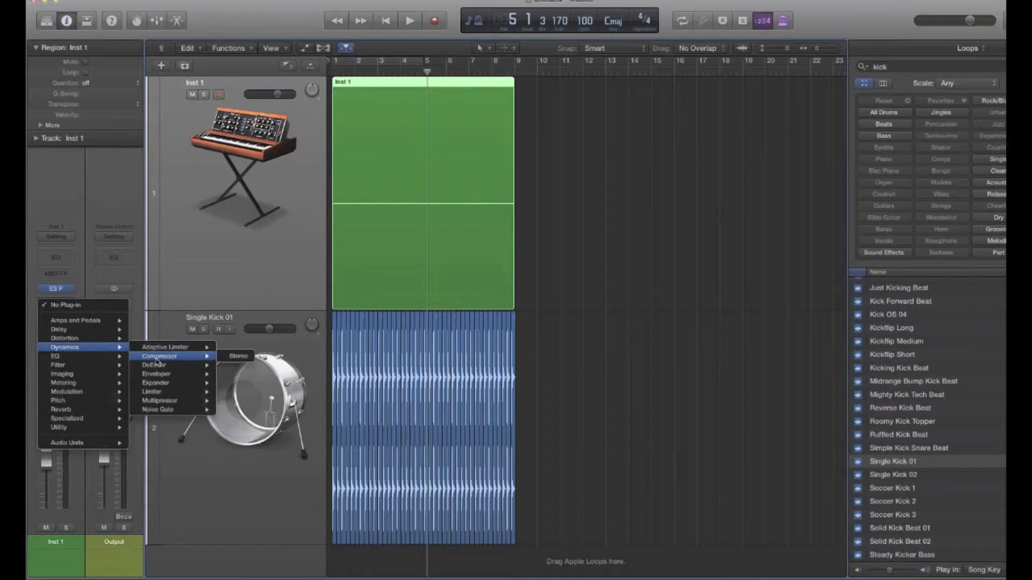
click(244, 364)
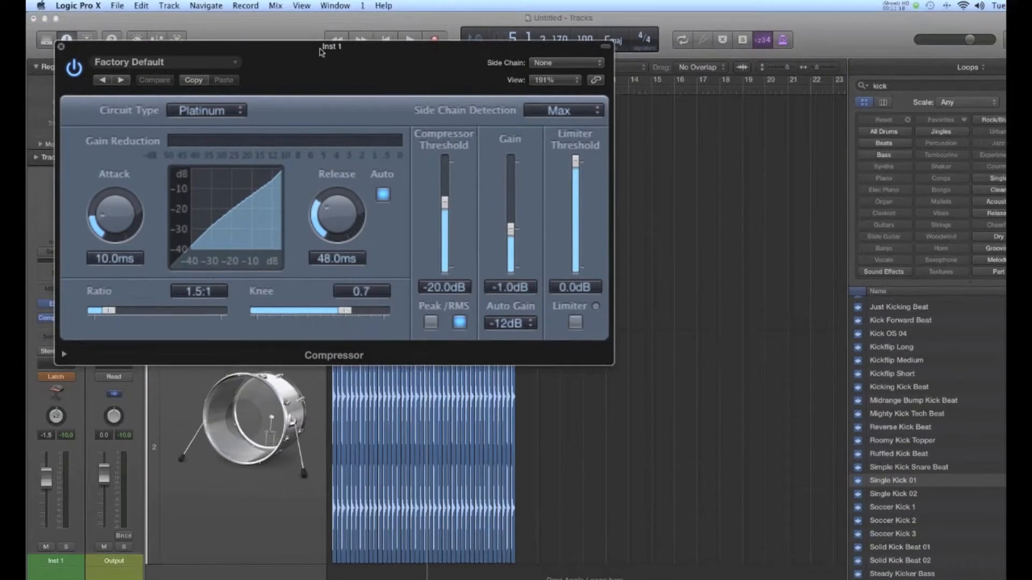
Step: Move the Compressor window clear of the tracks and set its side chain source to Bus 10
drag(321, 32, 618, 67)
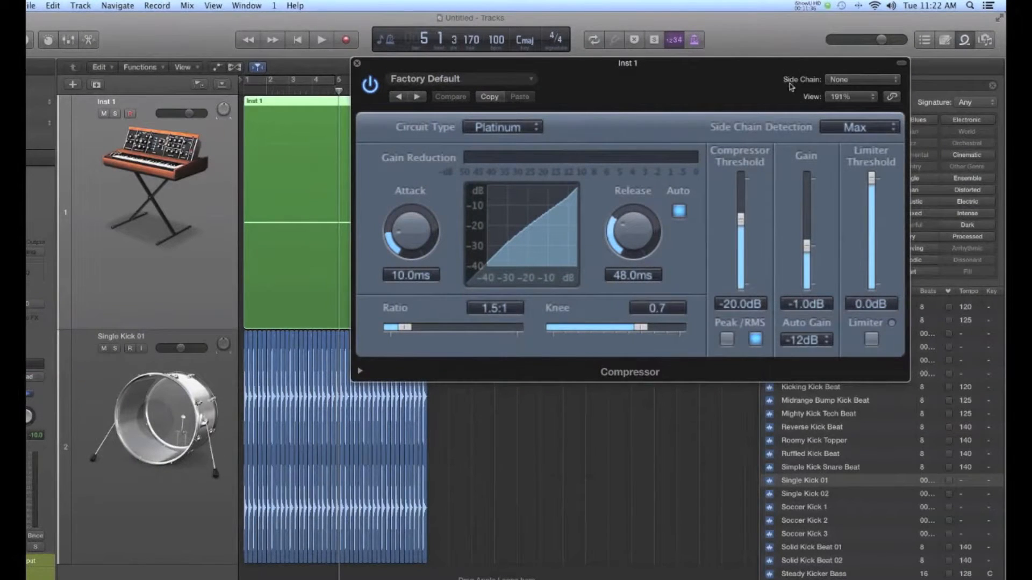
click(881, 80)
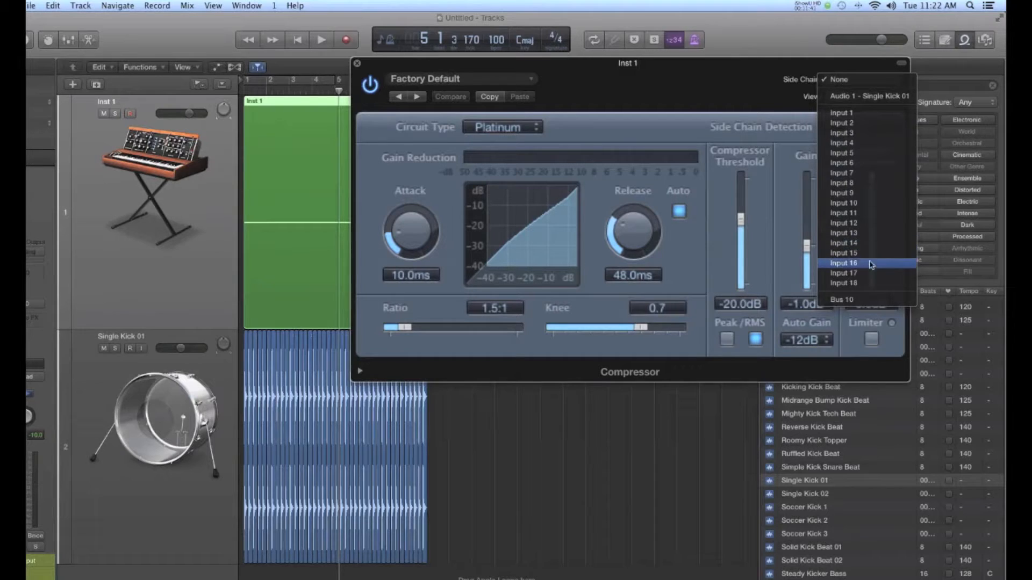
click(863, 301)
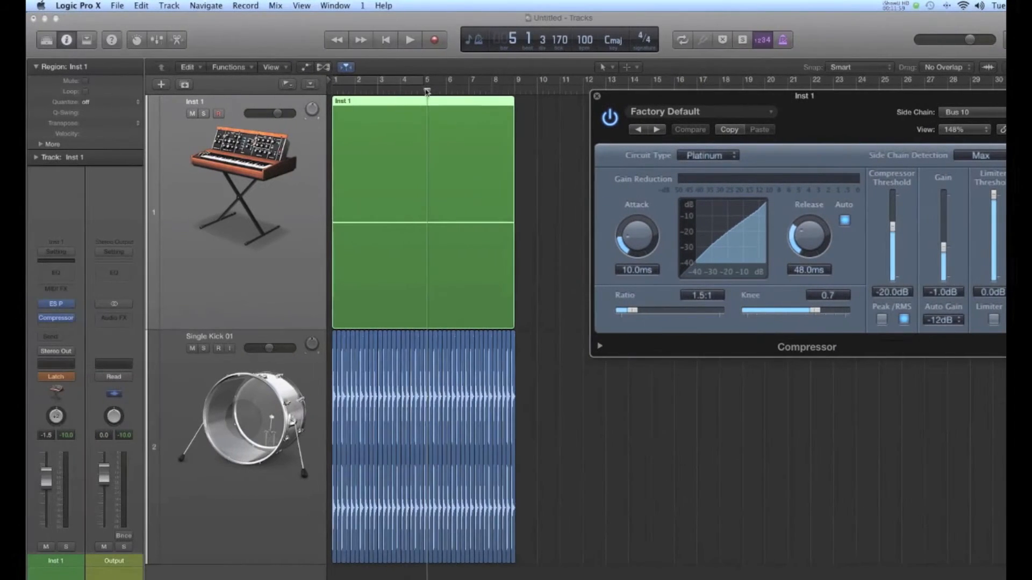
Step: During playback from bar 1, set the Compressor's ratio to 3.2:1, attack to 5.5 ms and compressor threshold to -25.5 dB
drag(427, 91, 424, 90)
click(328, 91)
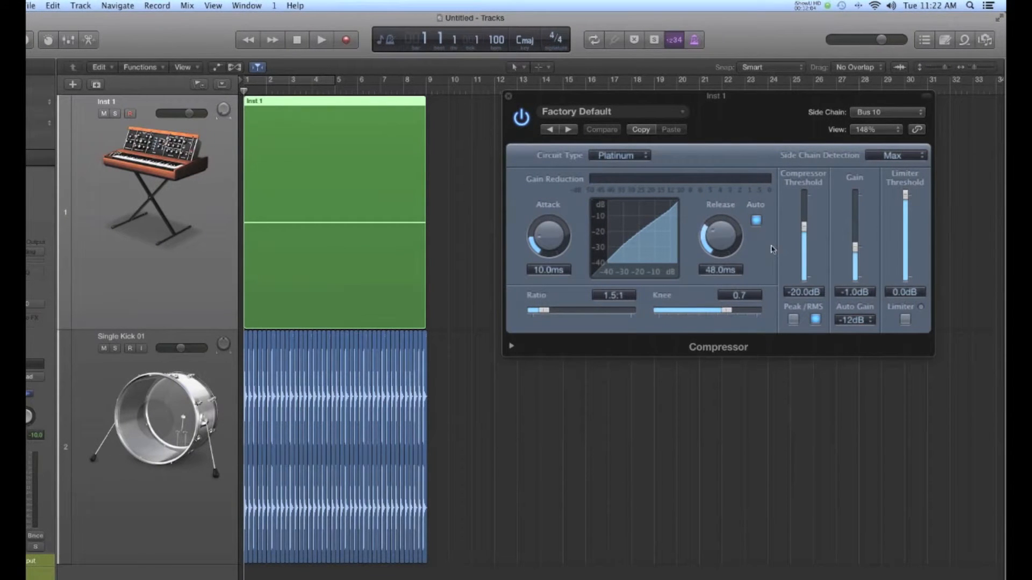
key(space)
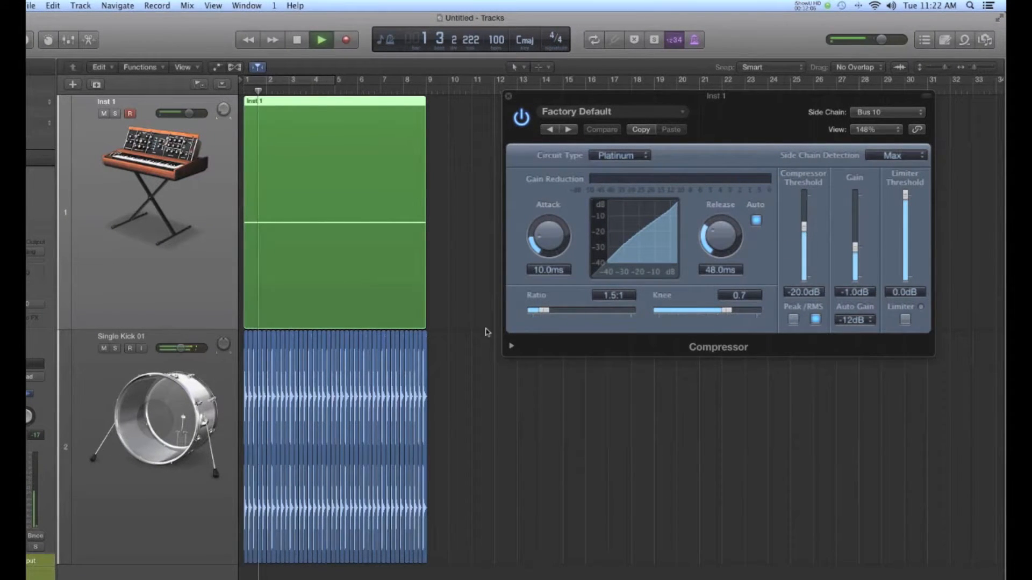
drag(549, 307, 567, 292)
drag(548, 218, 548, 229)
drag(804, 226, 804, 239)
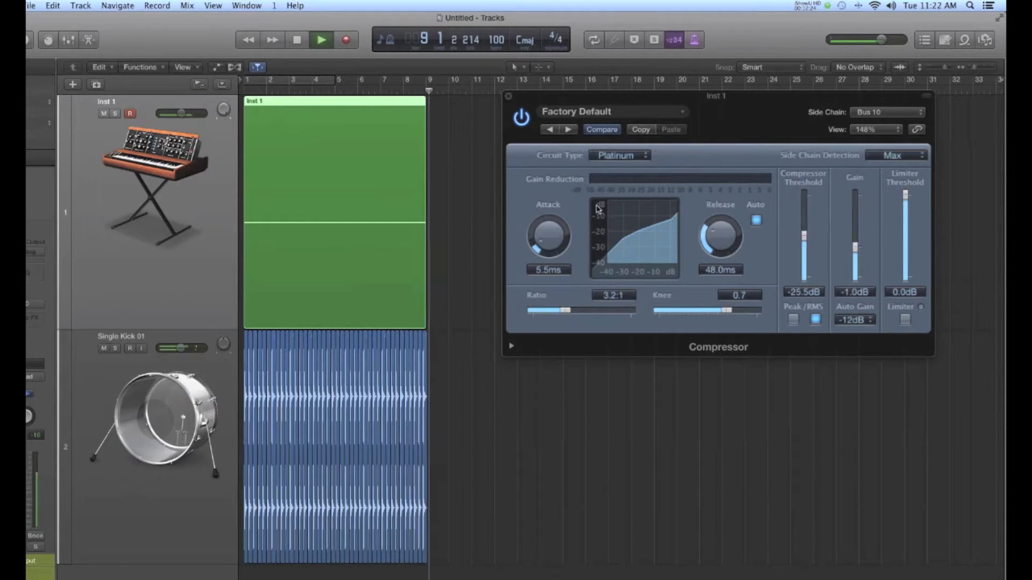
key(space)
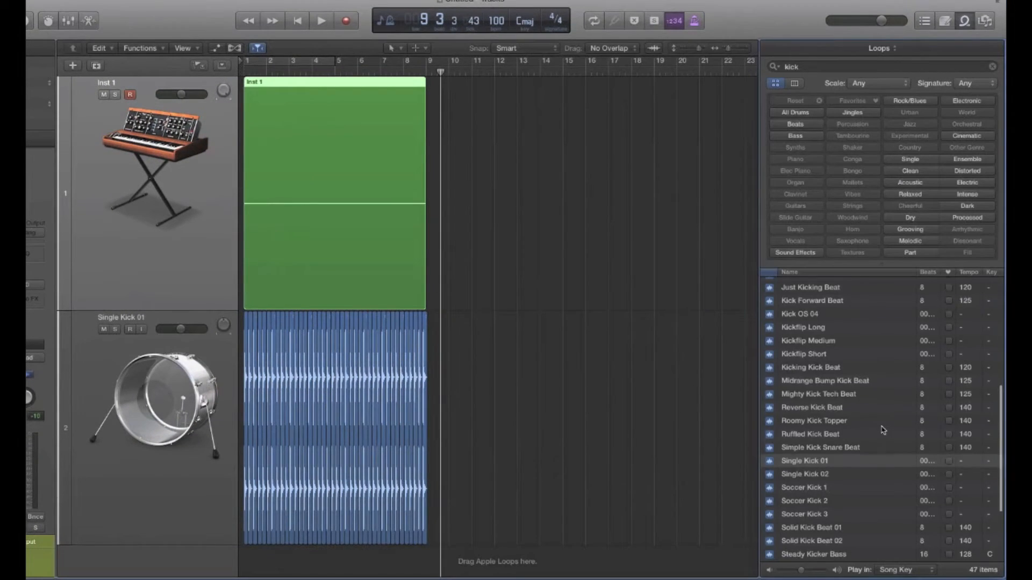
Step: Add the Kick Forward Beat loop at bar 1 on a new track below Single Kick 01
scroll(882, 430, down, 5)
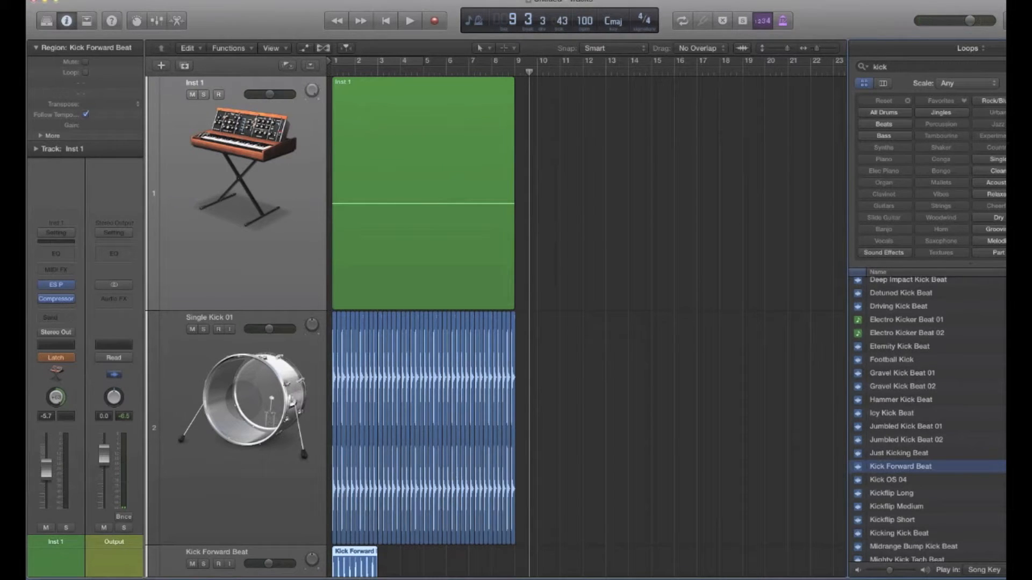
Step: Duplicate the Kick Forward Beat region along its track to fill bars 1 to 9, and select all regions on that track
drag(353, 560, 398, 564)
ctrl+alt+click(444, 562)
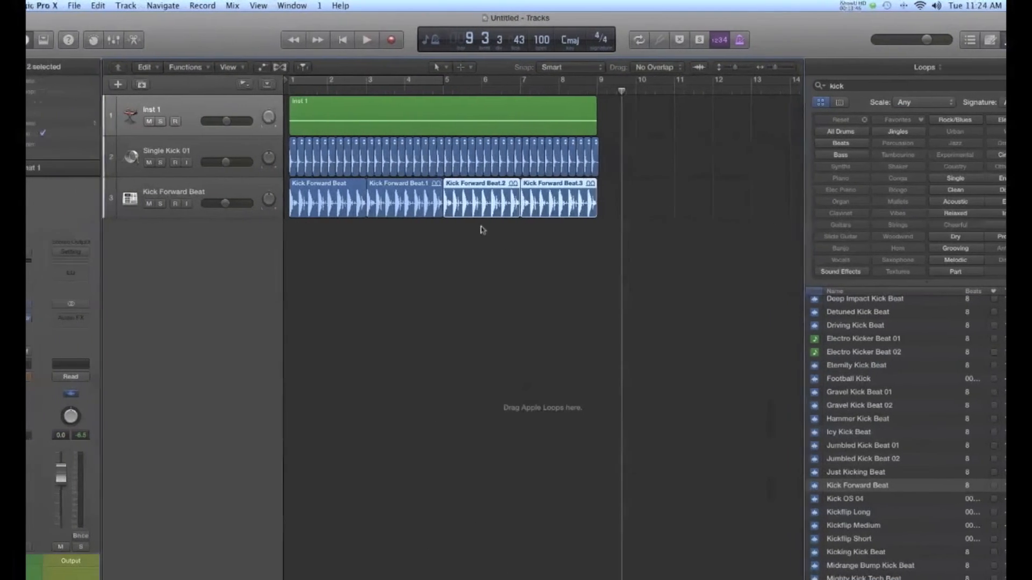
click(274, 213)
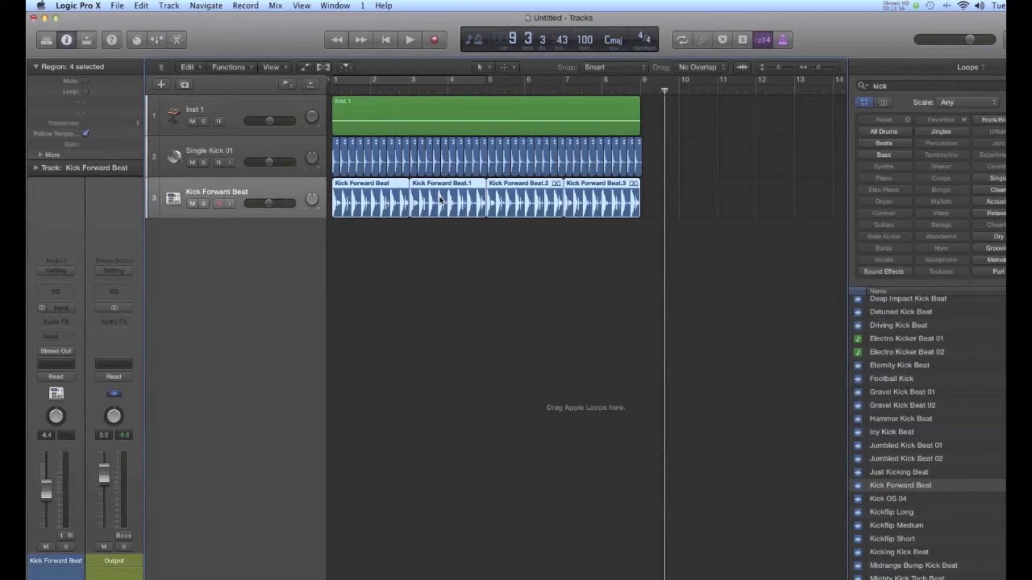
Step: Play the project from bar 1 into bar 8 to hear the synth with both kick tracks, and stop playback
click(333, 94)
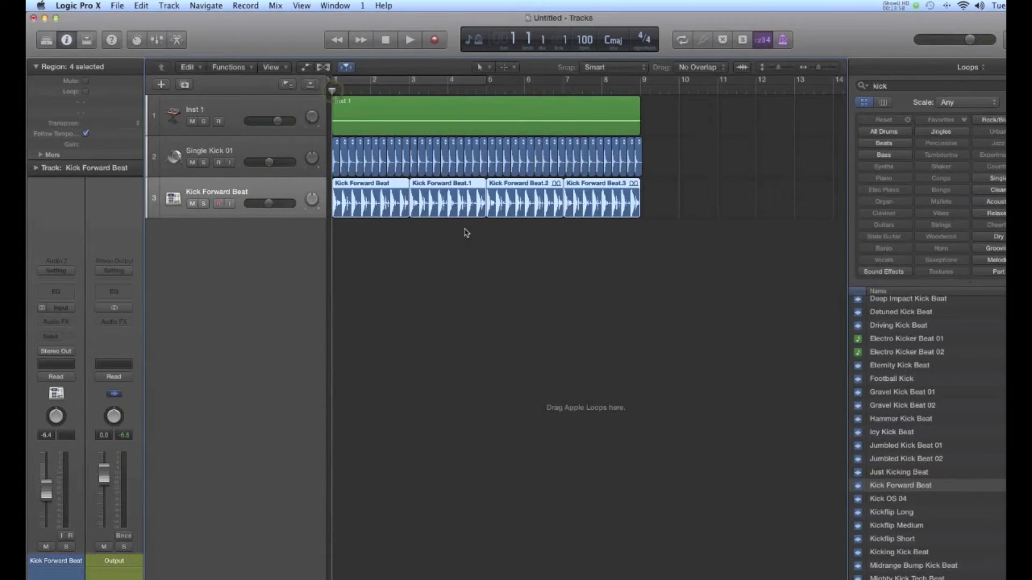
key(space)
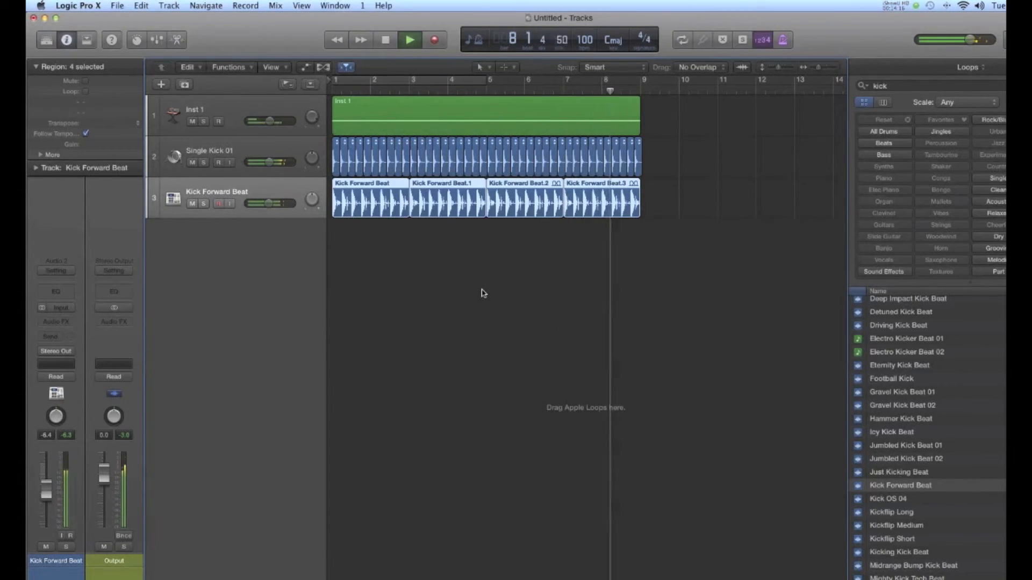
key(space)
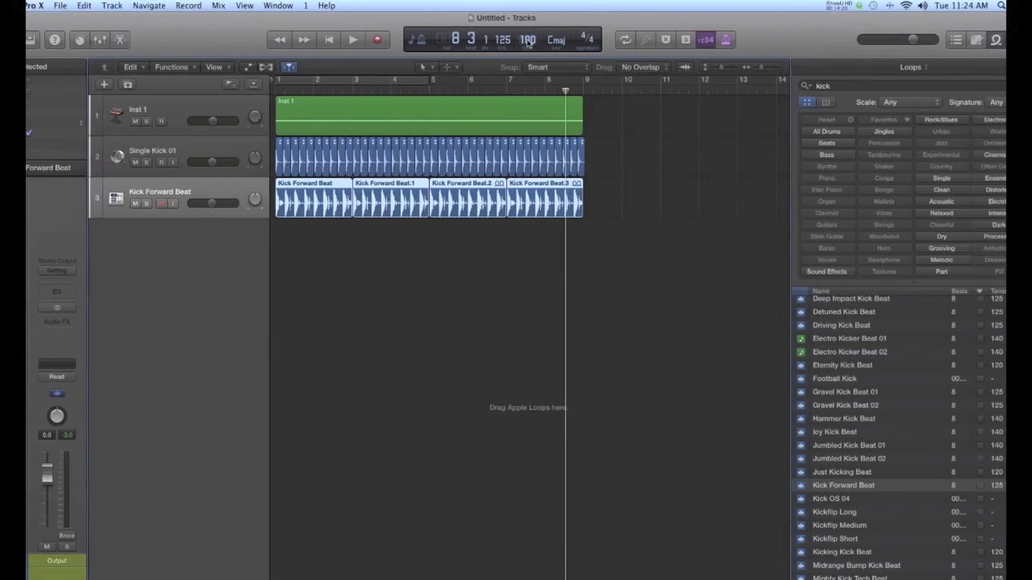
Step: Set the project tempo to 150 and start playback from bar 1
double_click(528, 42)
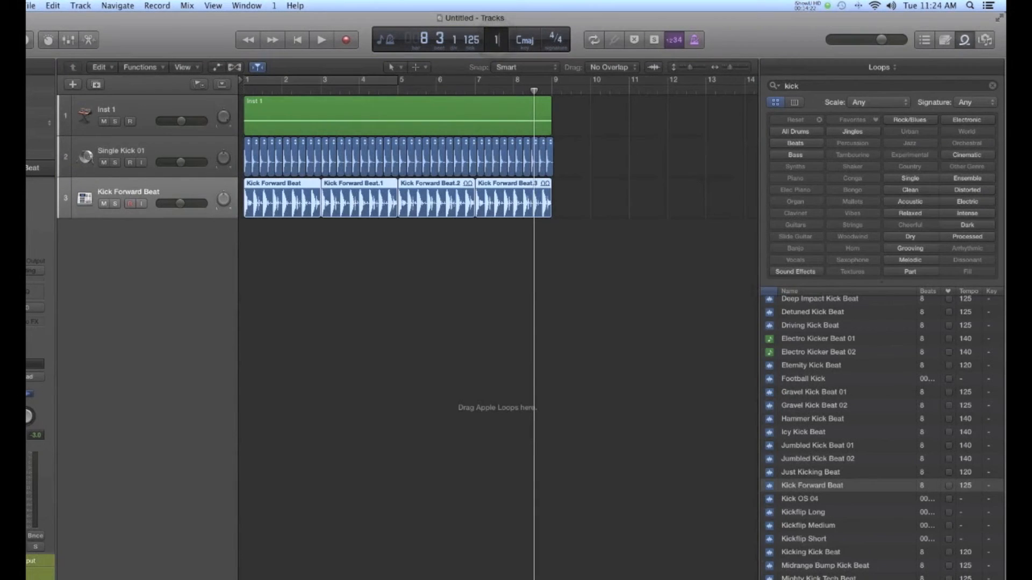
key(Return)
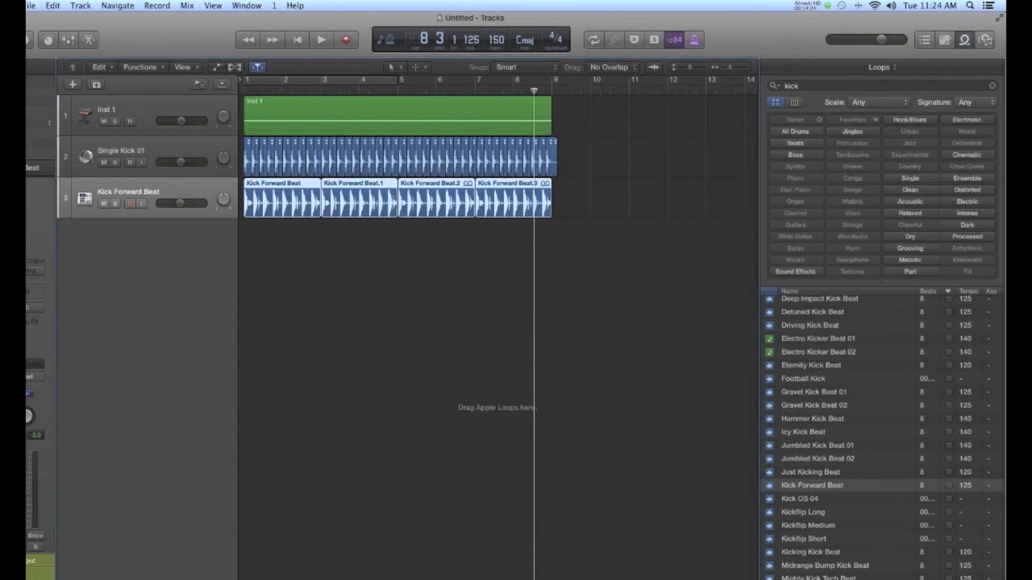
key(Return)
key(space)
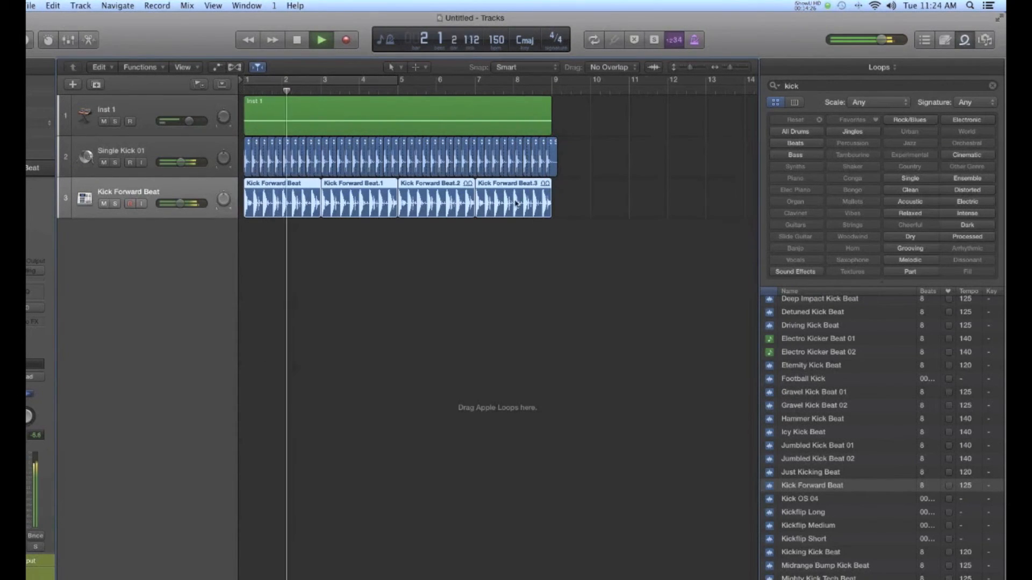